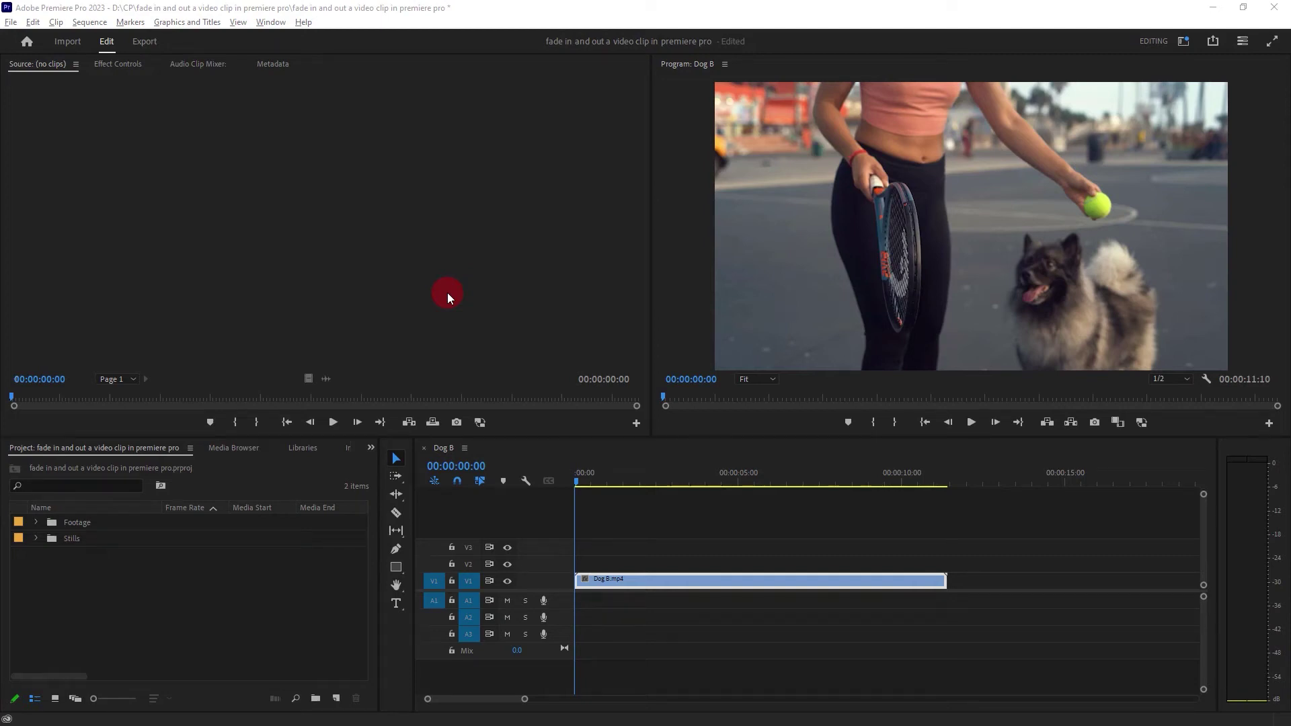
# - Open the Effects panel from the Window menu
pyautogui.click(271, 24)
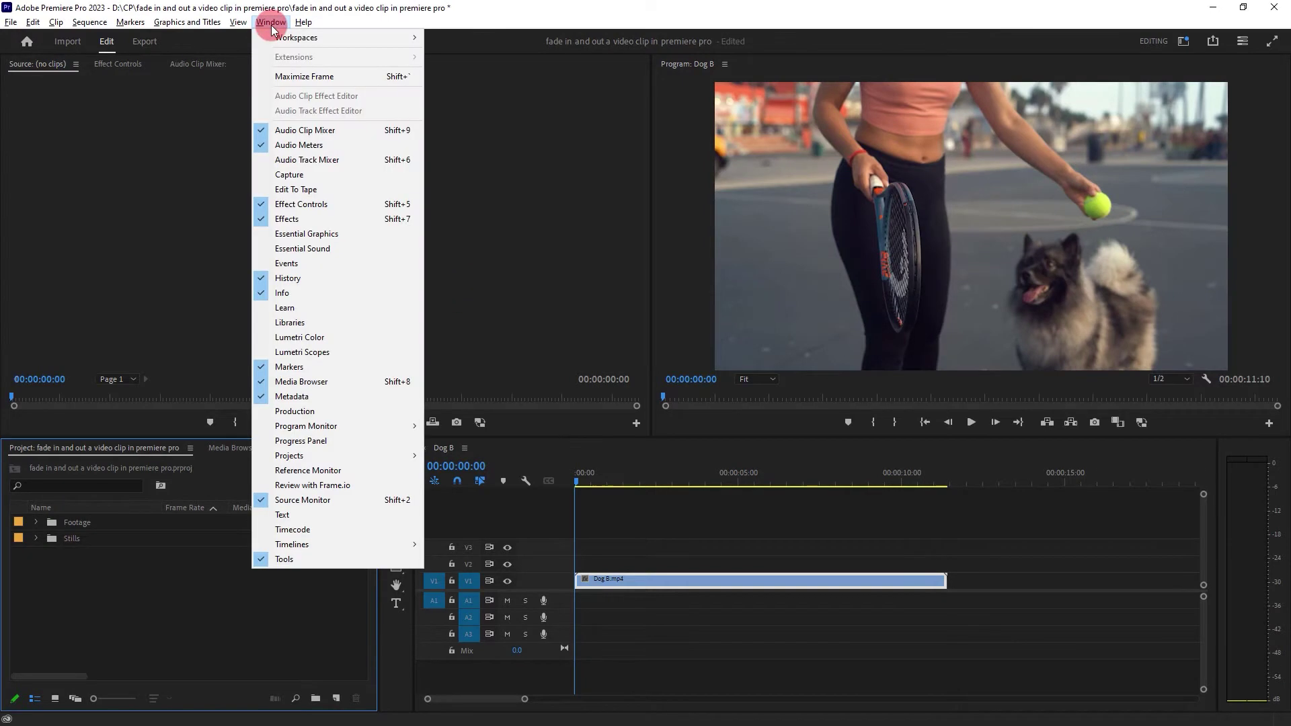
pyautogui.click(329, 217)
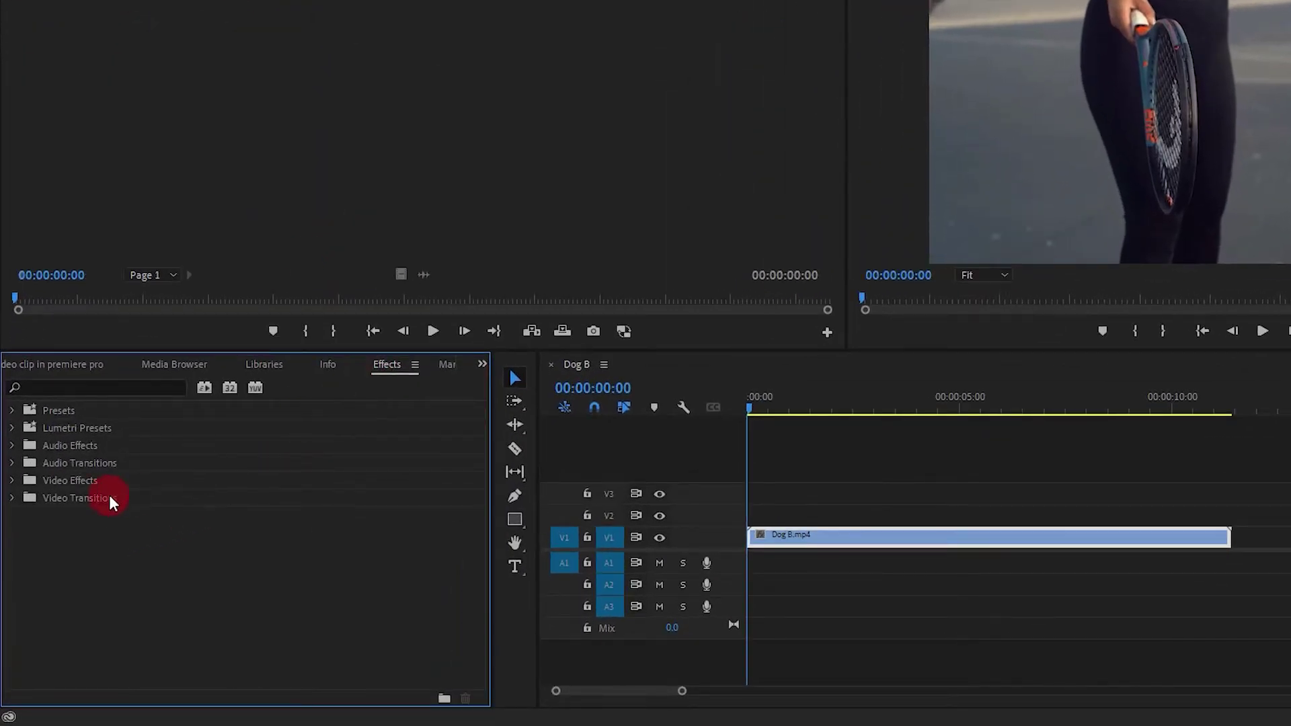
# - Drag Film Dissolve from Video Transitions > Dissolve onto the Dog B clip's start and end
pyautogui.click(14, 497)
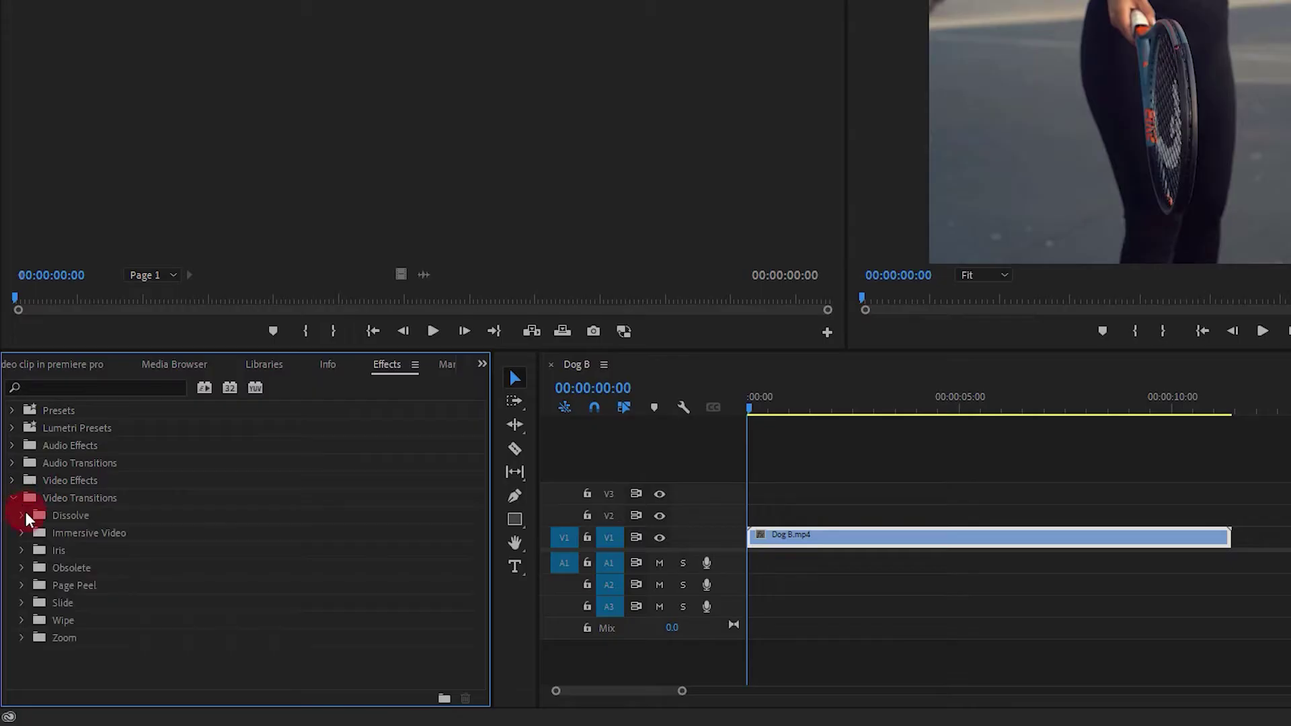
pyautogui.click(22, 514)
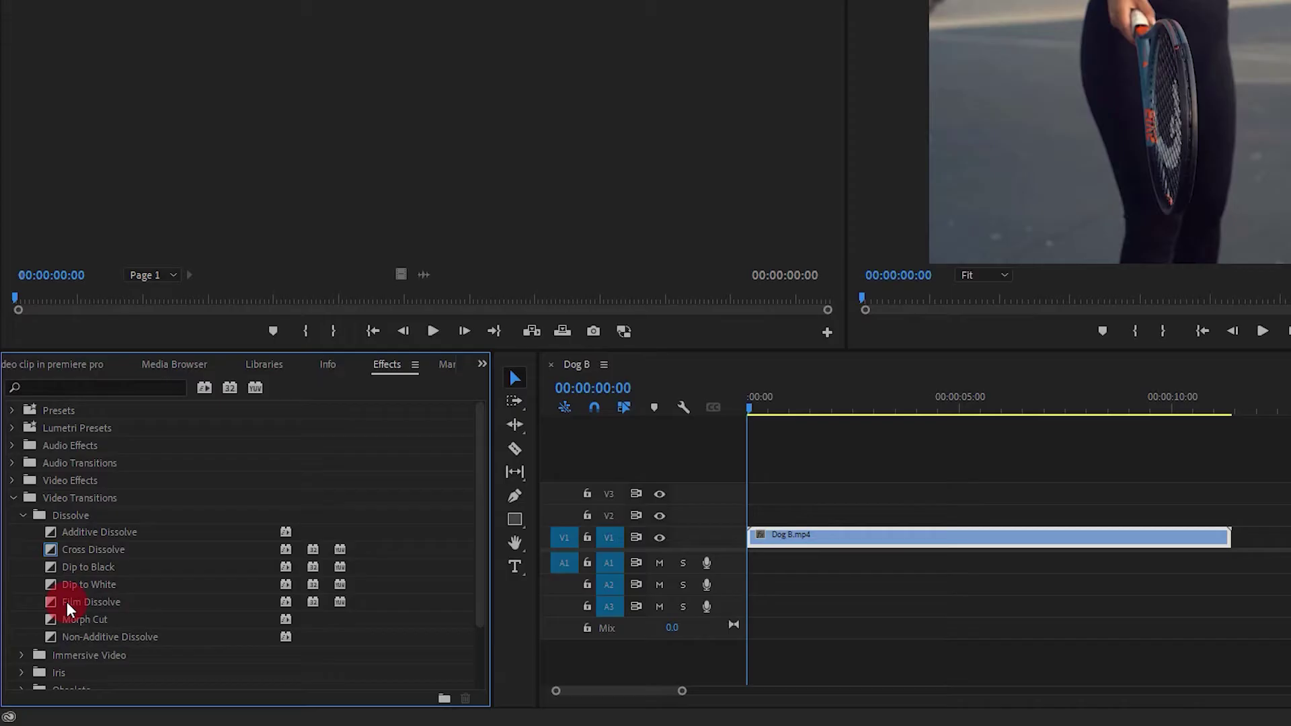
pyautogui.moveTo(65, 600)
pyautogui.mouseDown()
pyautogui.moveTo(204, 604)
pyautogui.moveTo(757, 538)
pyautogui.mouseUp()
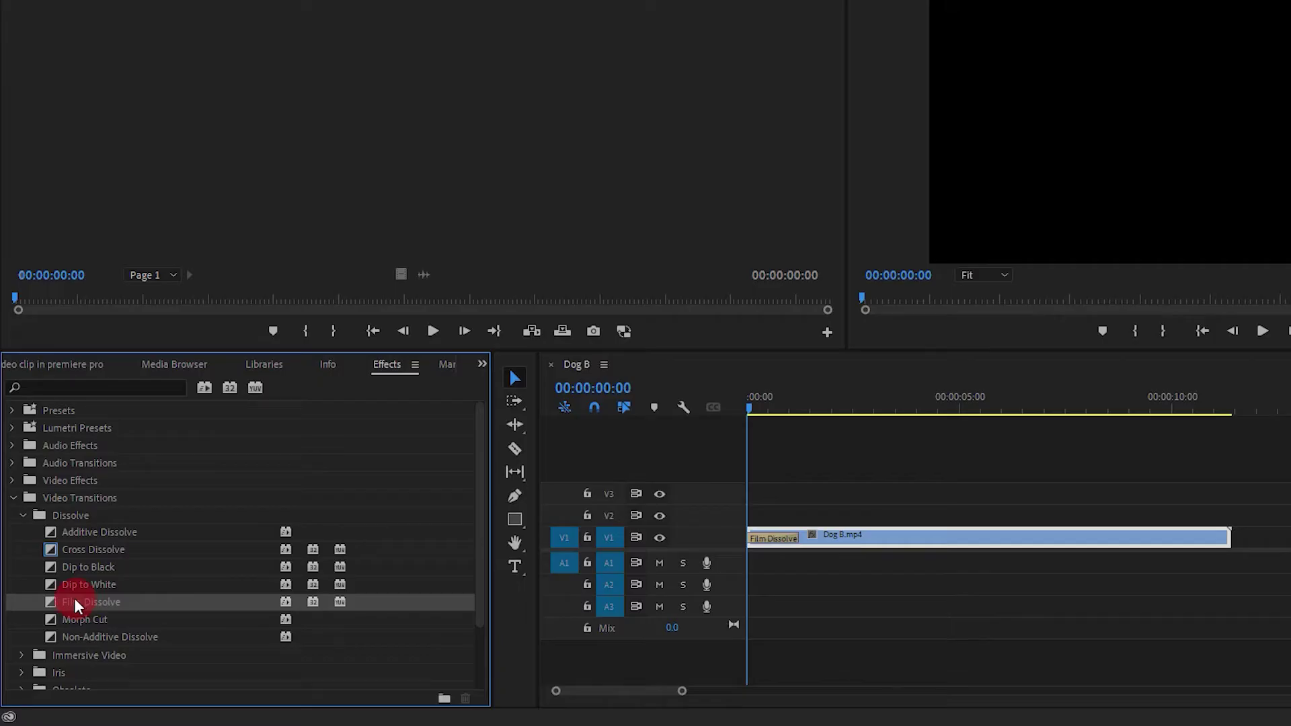
pyautogui.moveTo(76, 606); pyautogui.dragTo(1229, 540)
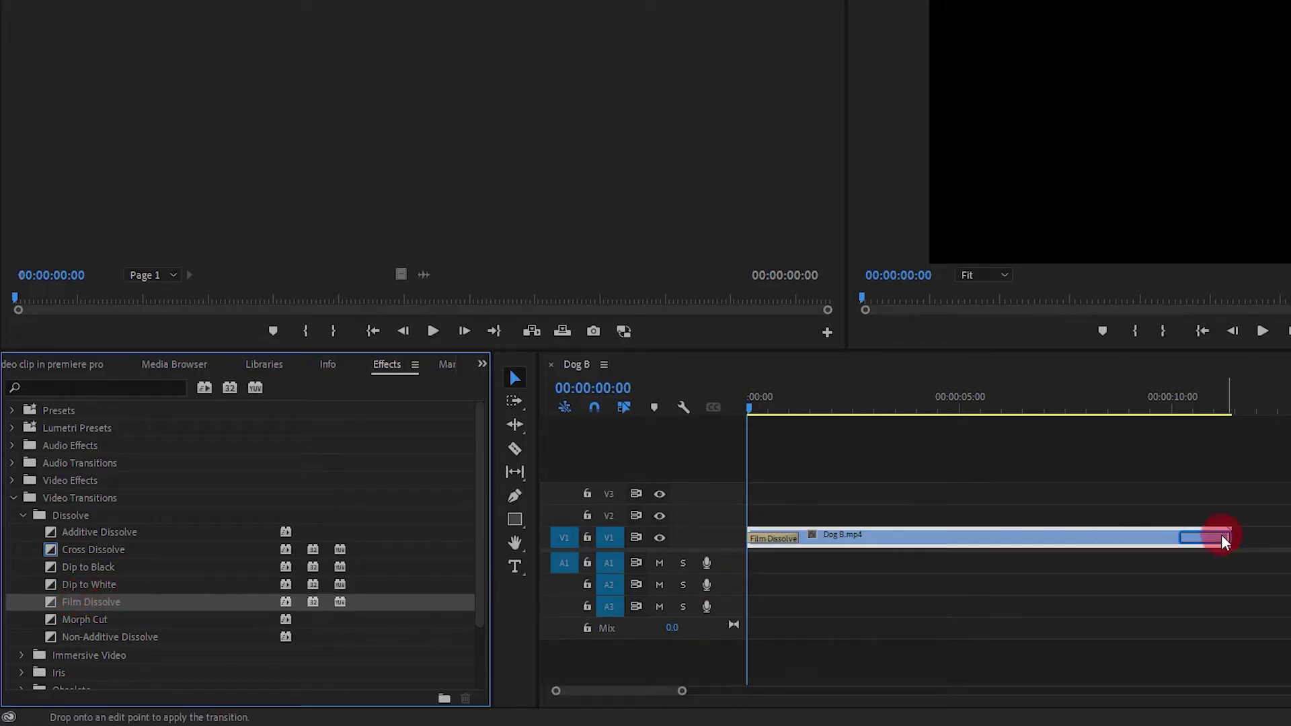
pyautogui.moveTo(1229, 540); pyautogui.dragTo(1229, 540)
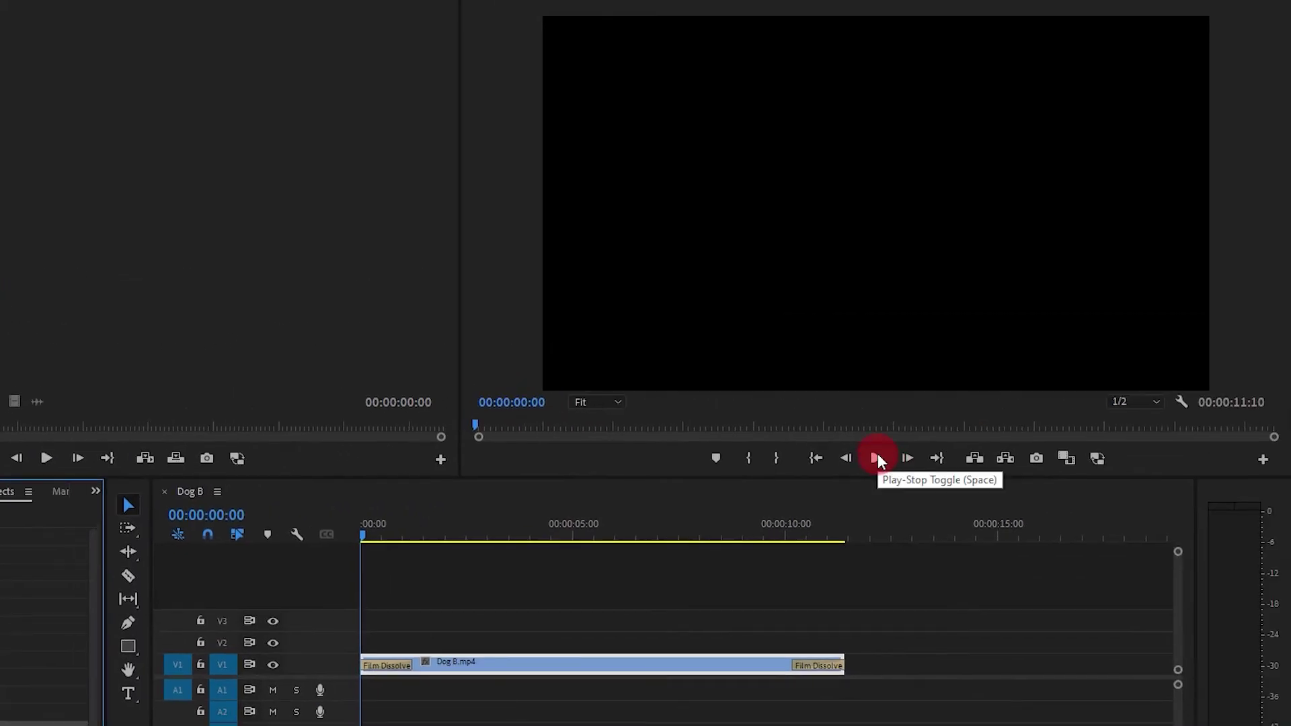
pyautogui.click(878, 456)
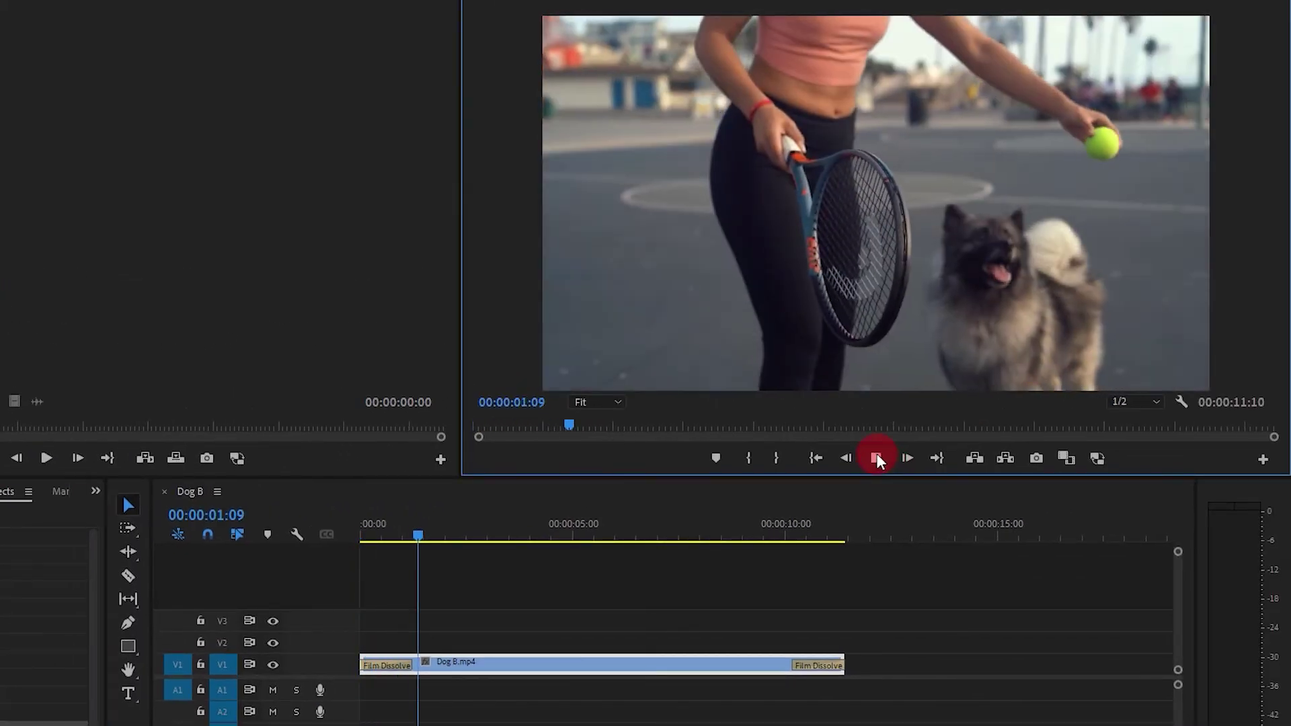
pyautogui.click(781, 532)
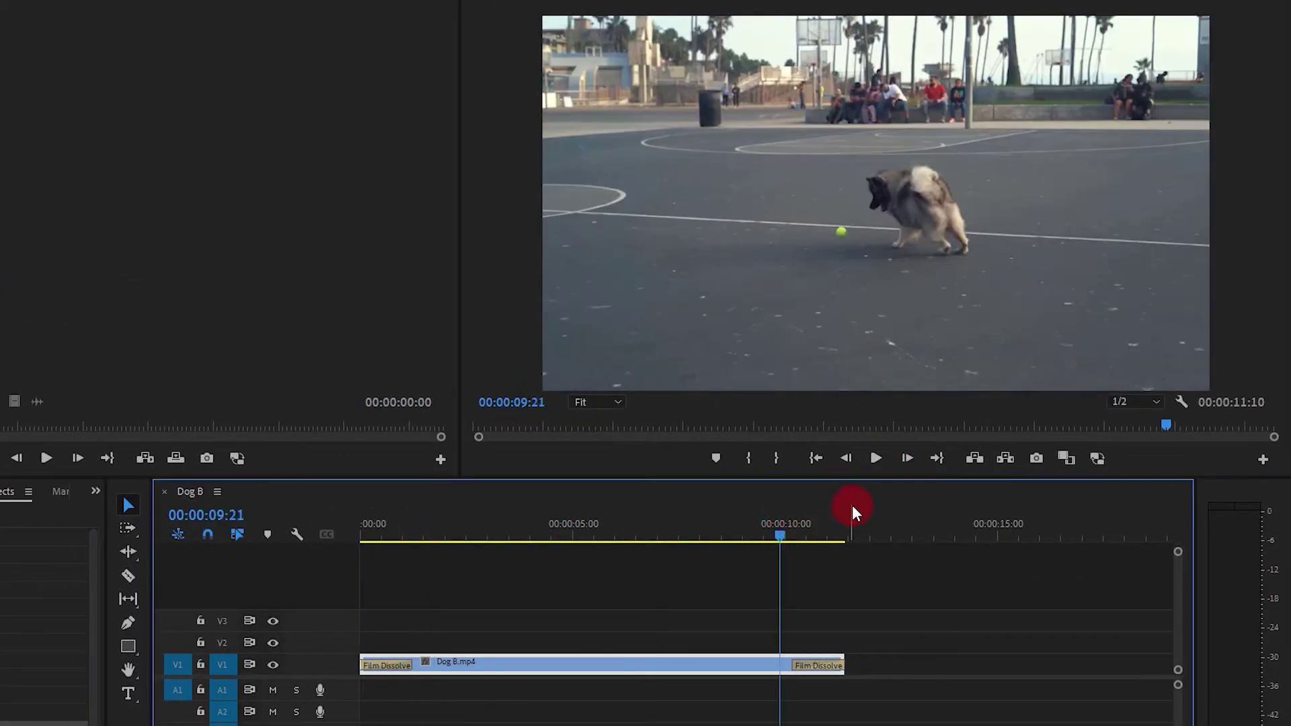
pyautogui.click(880, 459)
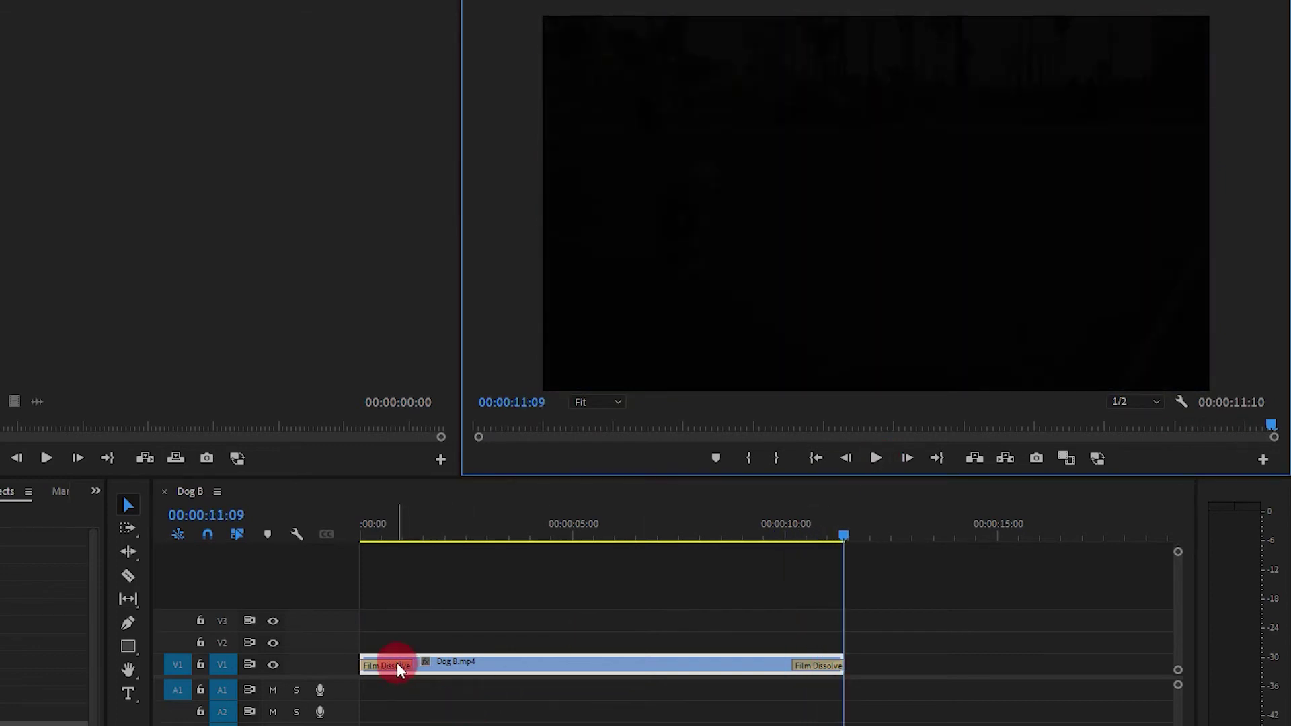
# - Lengthen the opening Film Dissolve to about two and a half seconds
pyautogui.click(396, 663)
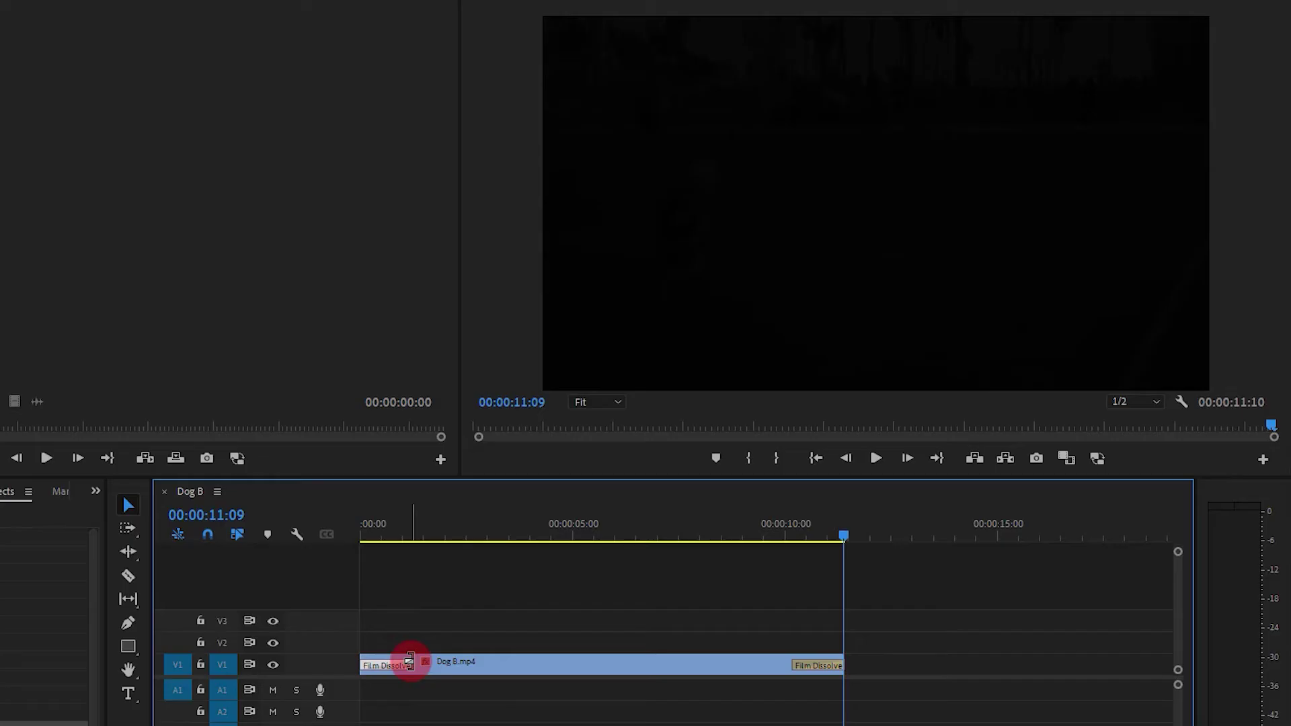
pyautogui.moveTo(386, 664)
pyautogui.moveTo(409, 663)
pyautogui.mouseDown()
pyautogui.moveTo(545, 665)
pyautogui.moveTo(390, 664)
pyautogui.moveTo(553, 666)
pyautogui.moveTo(404, 664)
pyautogui.moveTo(464, 664)
pyautogui.mouseUp()
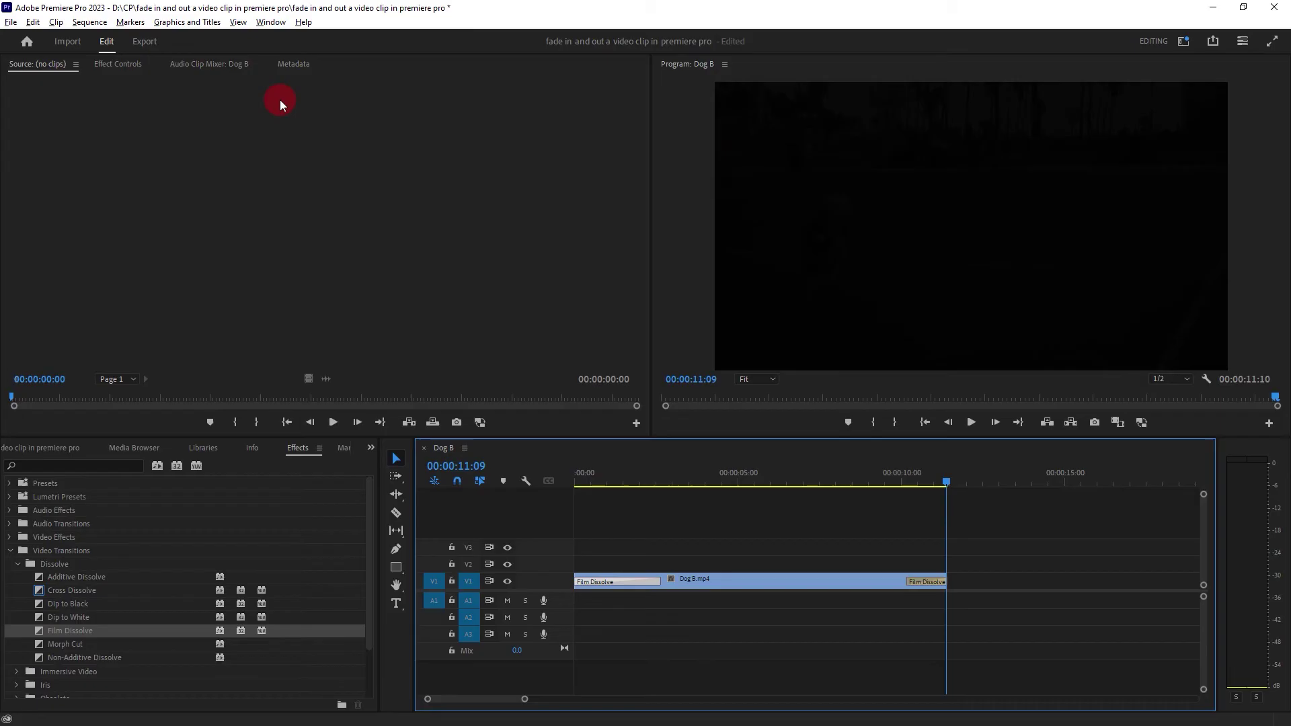
# - Set the opening Film Dissolve duration to 00:00:02:00 in Effect Controls
pyautogui.click(122, 63)
pyautogui.click(233, 131)
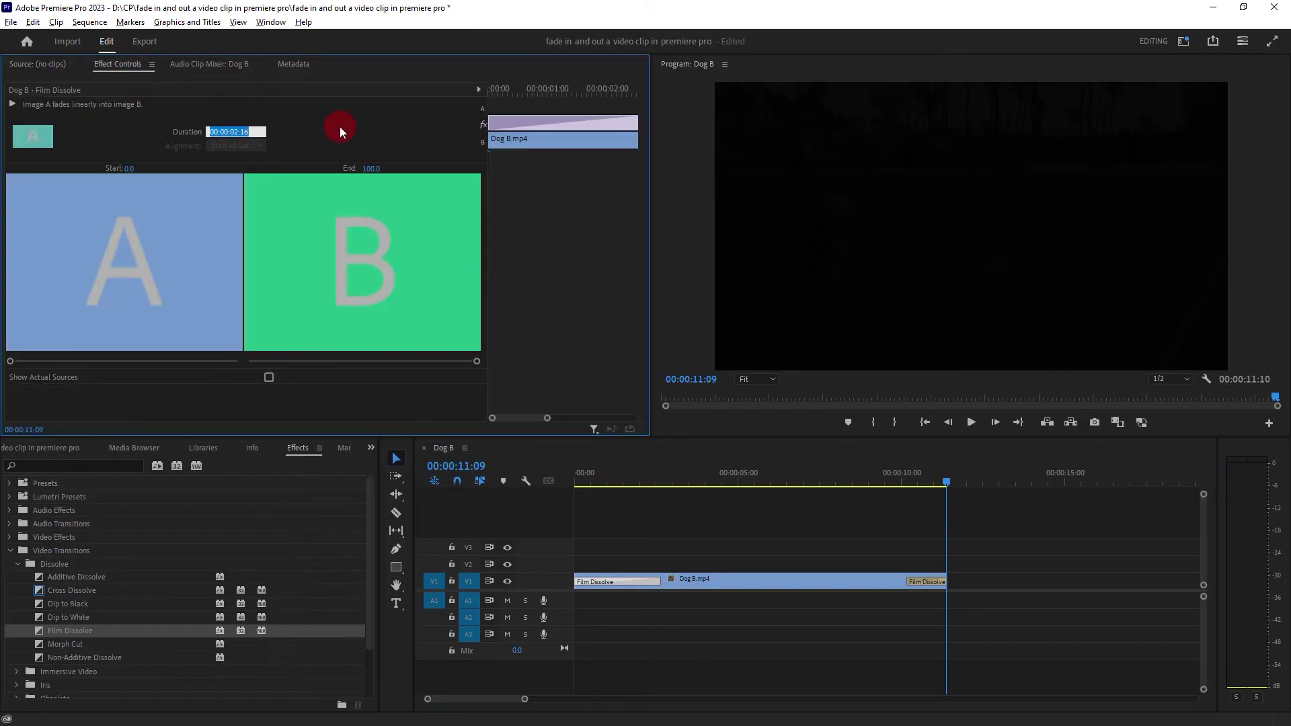
pyautogui.write('2')
pyautogui.write('00')
pyautogui.press('Return')
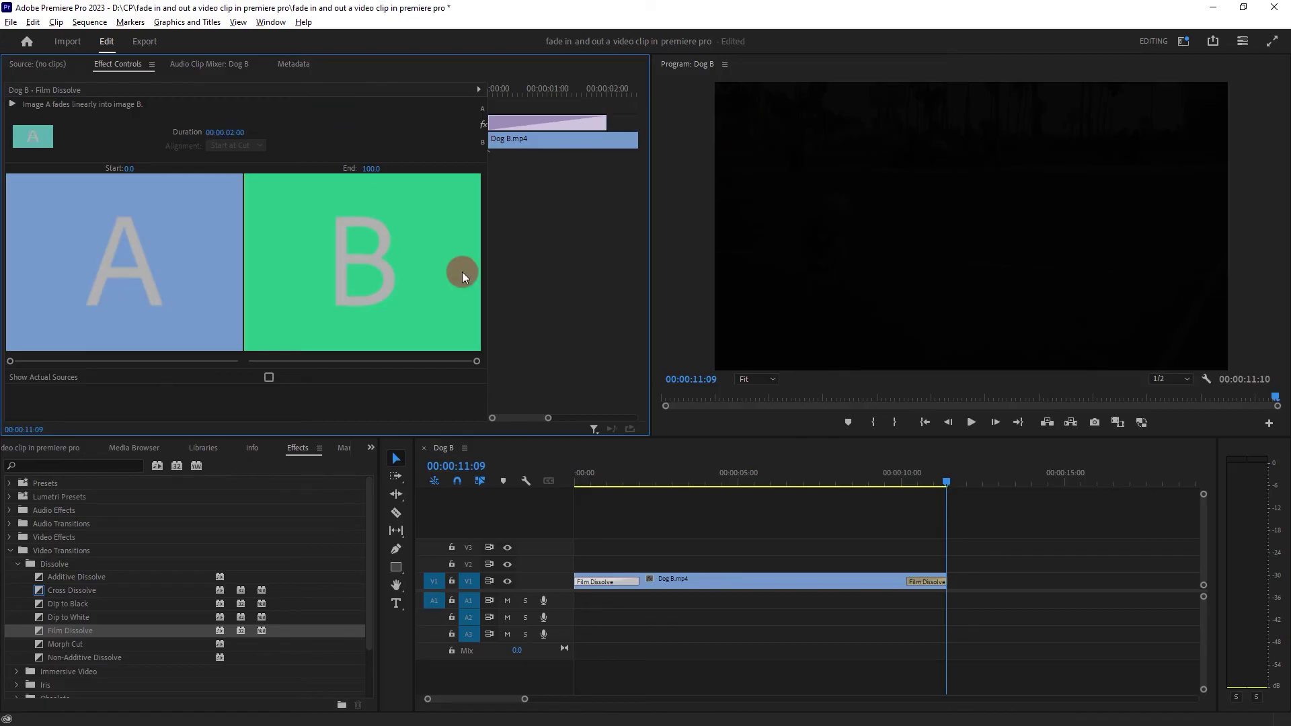
# - Shorten the ending Film Dissolve duration to 00:00:00:10
pyautogui.click(925, 581)
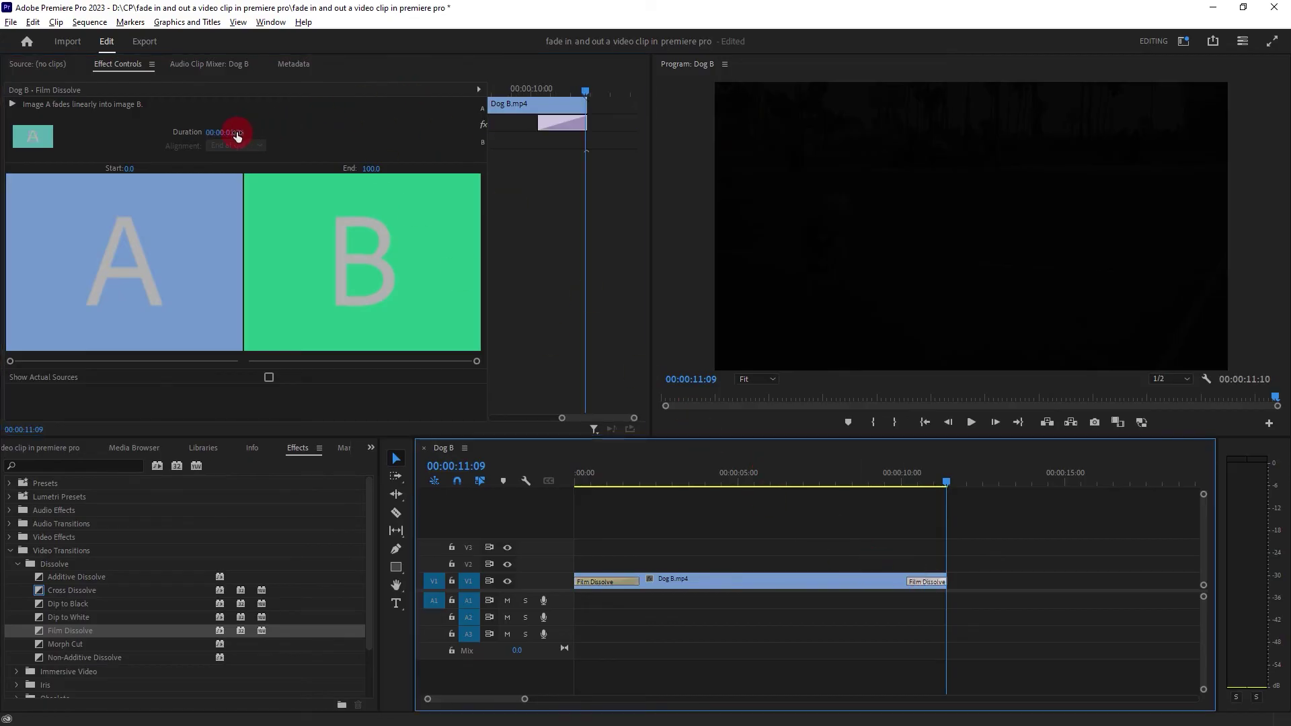
pyautogui.click(235, 133)
pyautogui.write('10')
pyautogui.press('Return')
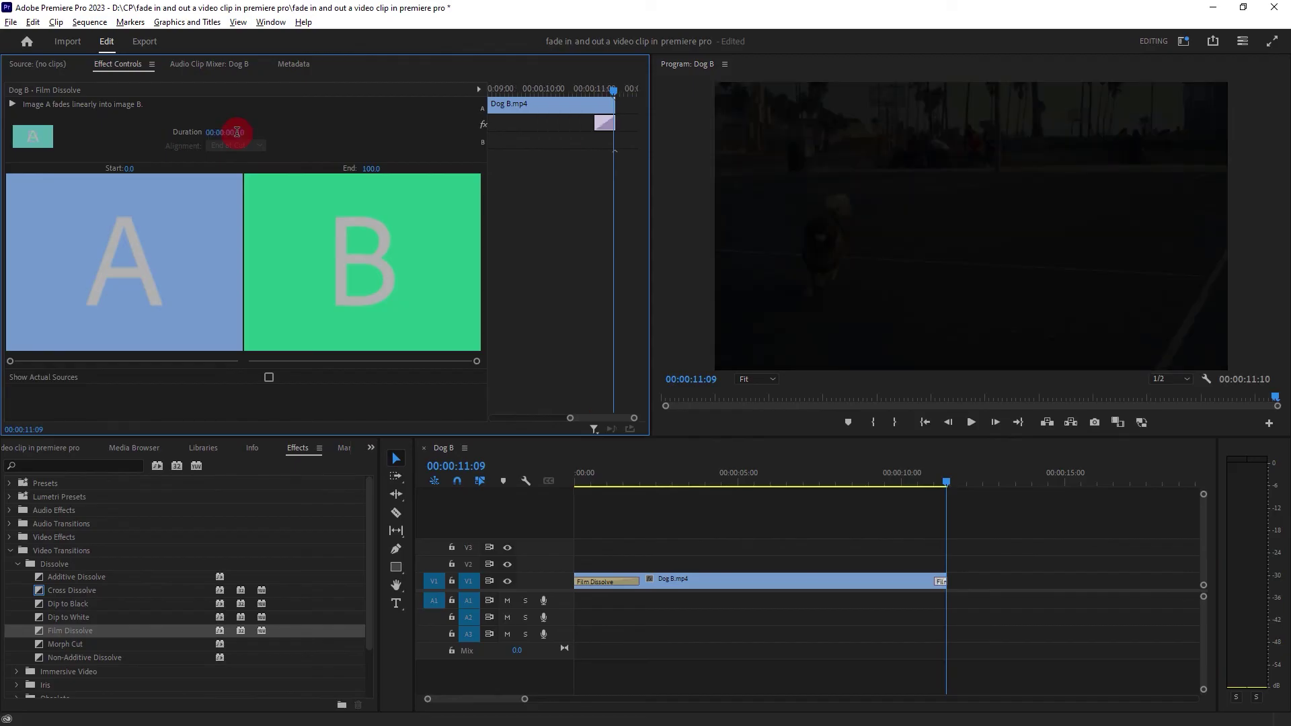